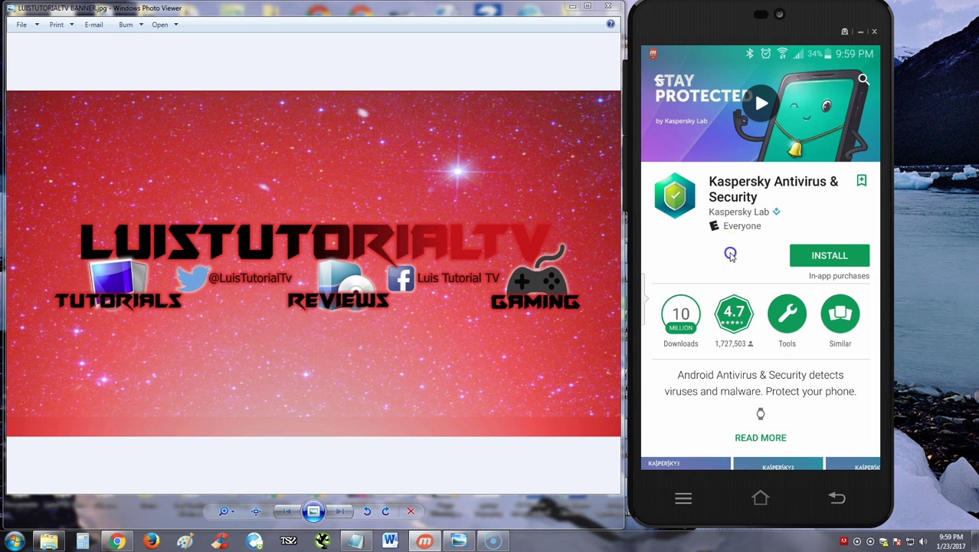
- Browse the Kaspersky Antivirus & Security Play Store page and install the app
scroll(760, 259, "down", 3)
scroll(762, 264, "down", 5)
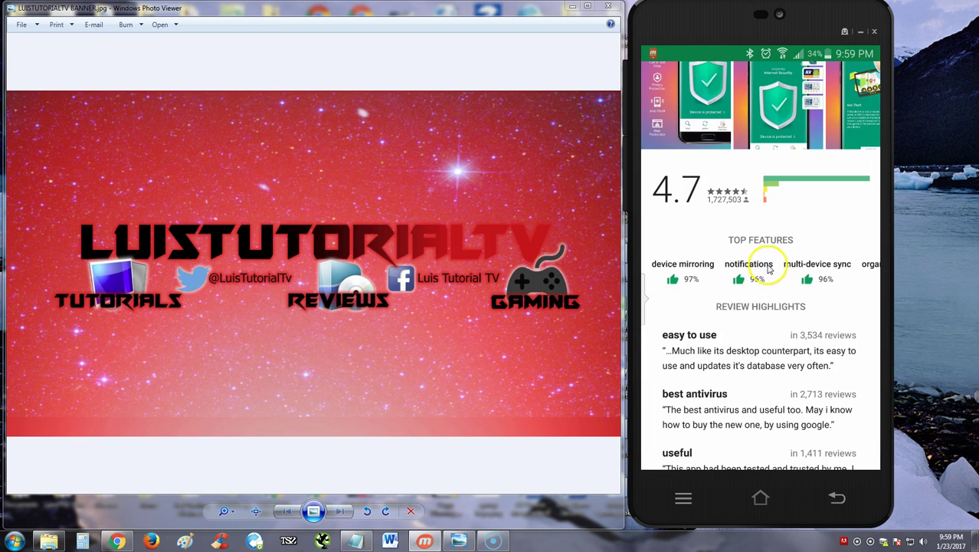
scroll(773, 273, "down", 1)
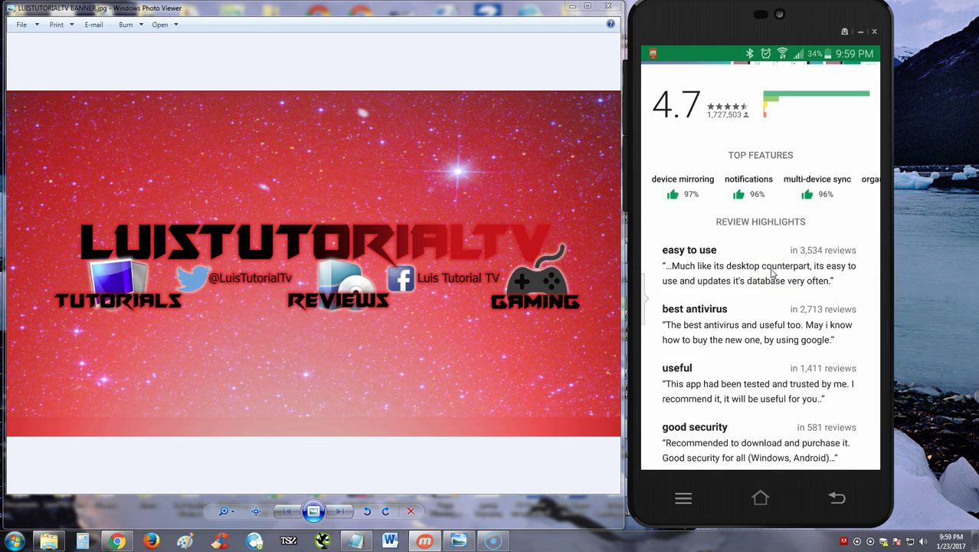
scroll(773, 274, "down", 2)
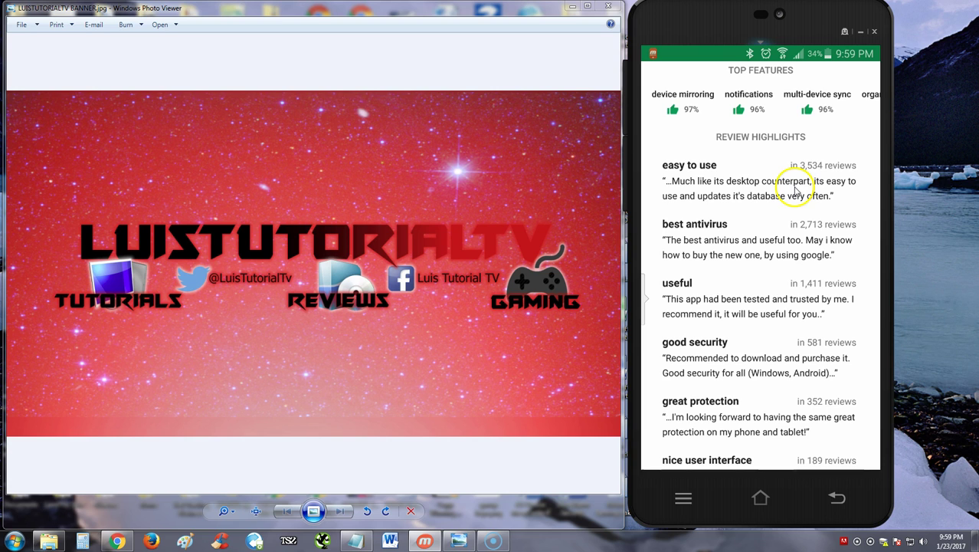
scroll(772, 219, "down", 1)
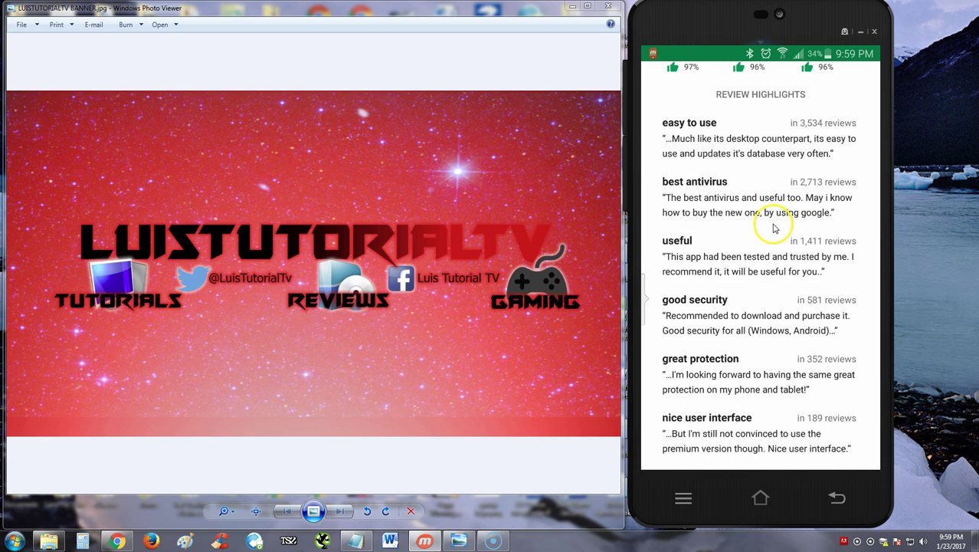
scroll(774, 224, "down", 1)
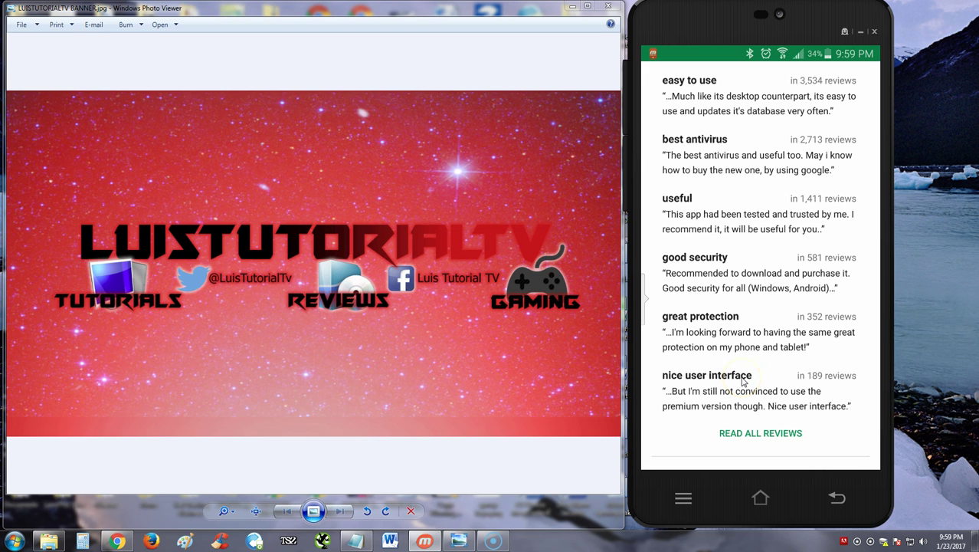
scroll(742, 381, "up", 10)
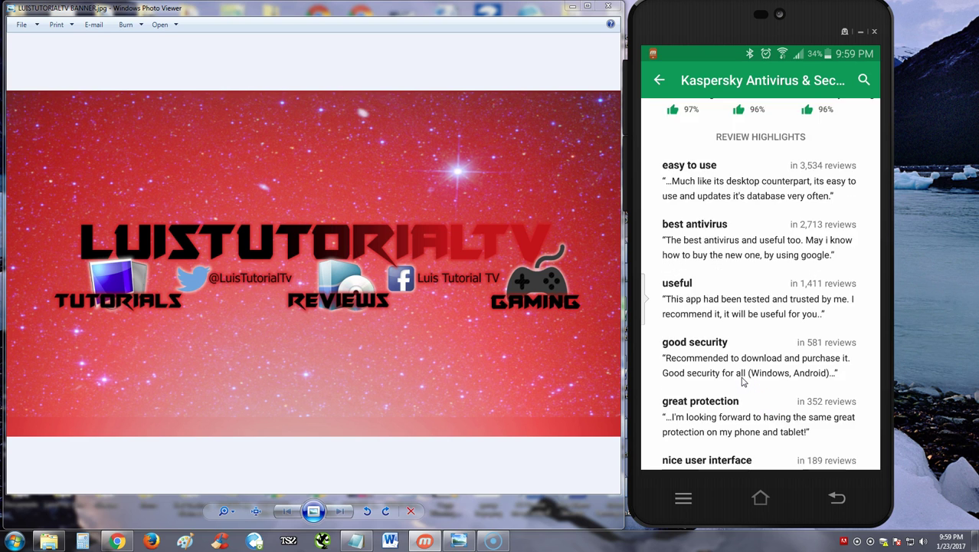
scroll(769, 370, "up", 2)
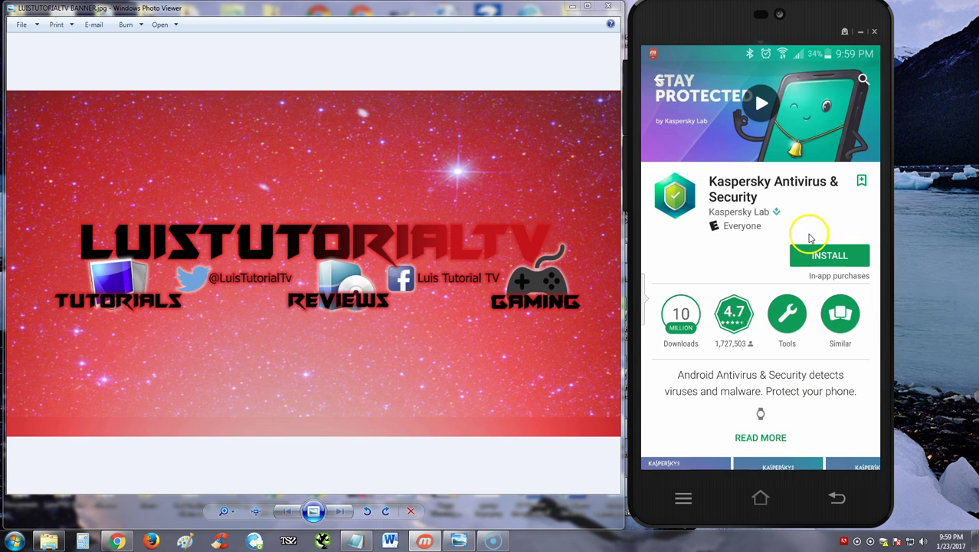
left_click(818, 256)
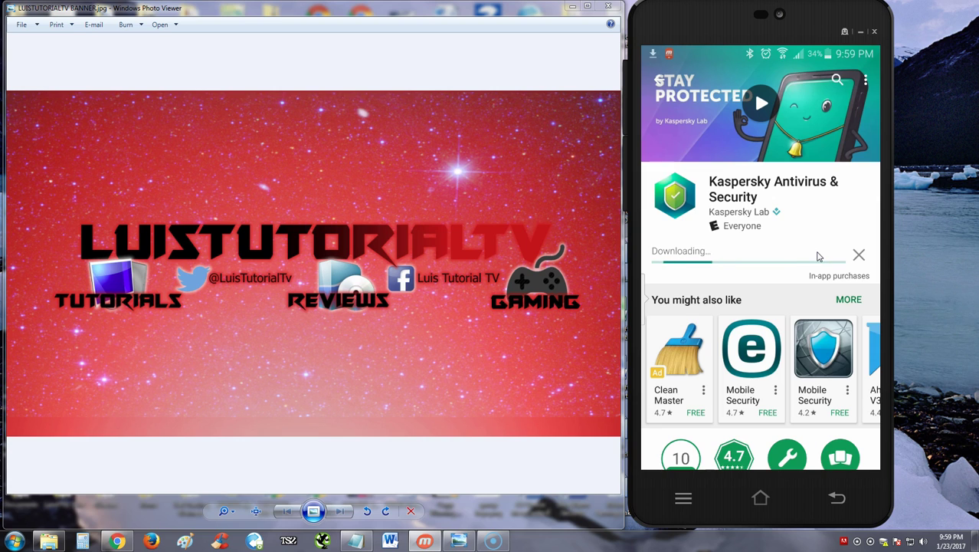
left_click(756, 274)
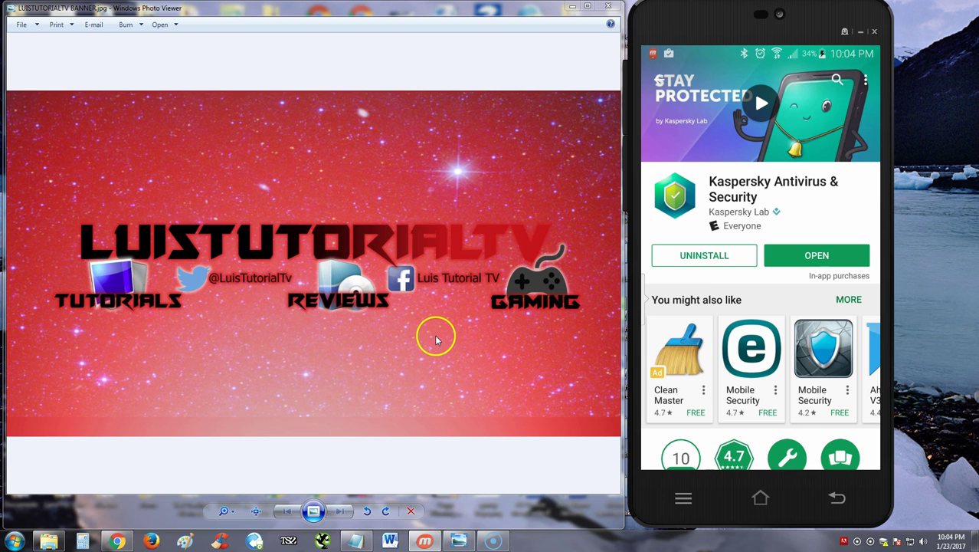
- Launch Kaspersky and allow access to phone calls and to photos, media and files
left_click(811, 264)
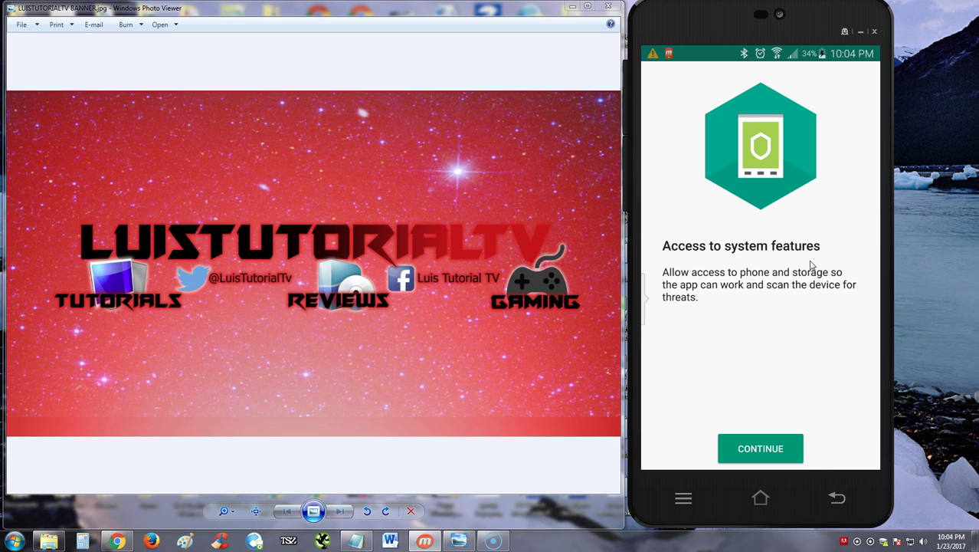
left_click(753, 449)
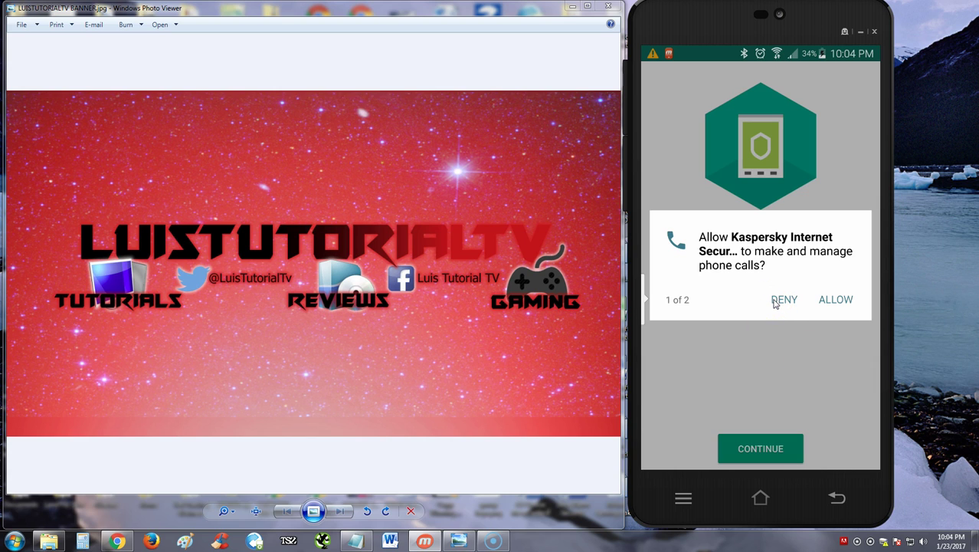
left_click(836, 299)
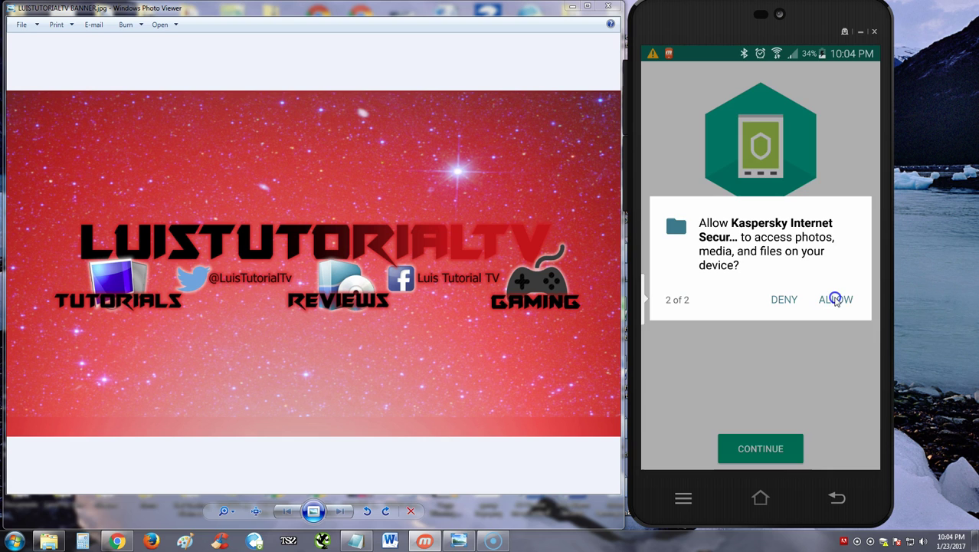
left_click(836, 300)
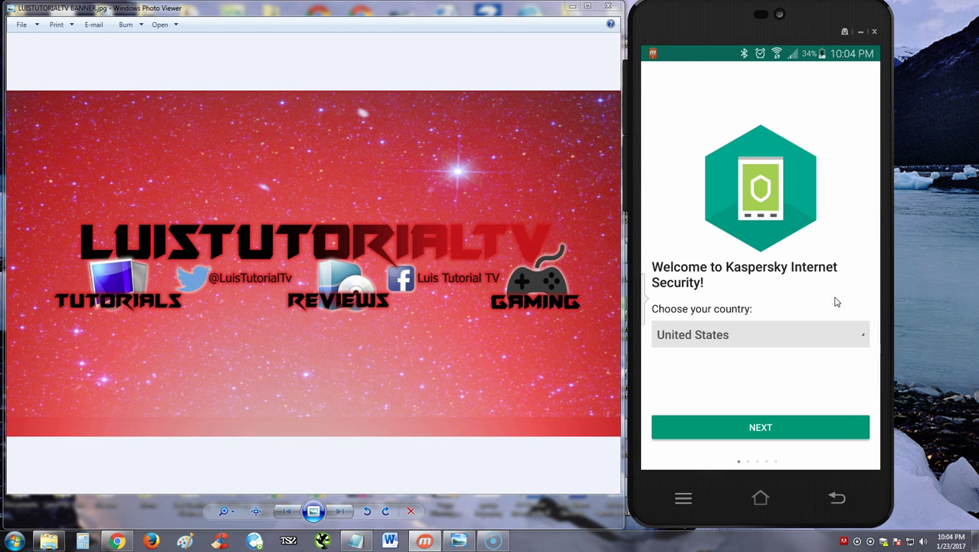
- Confirm United States as the country and accept the license agreement and network statement
left_click(789, 424)
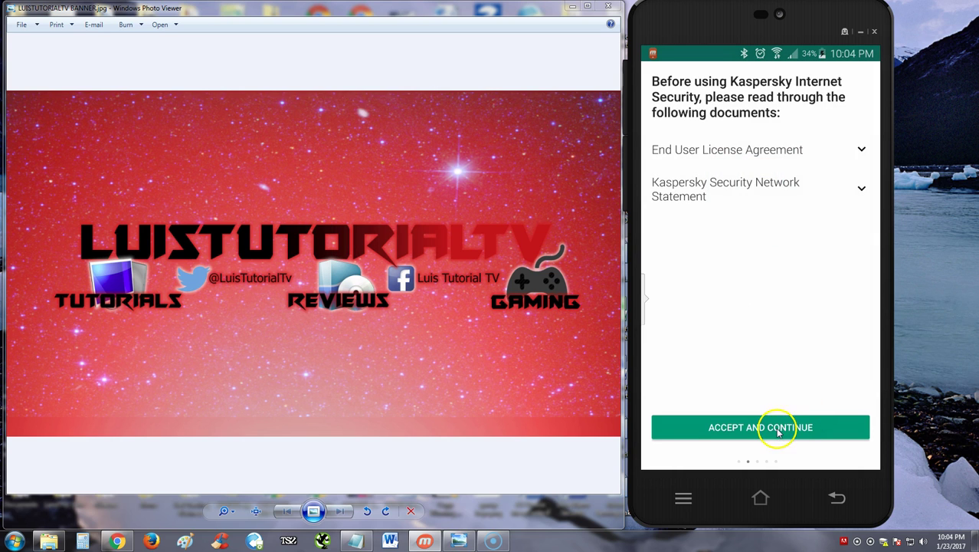
left_click(778, 432)
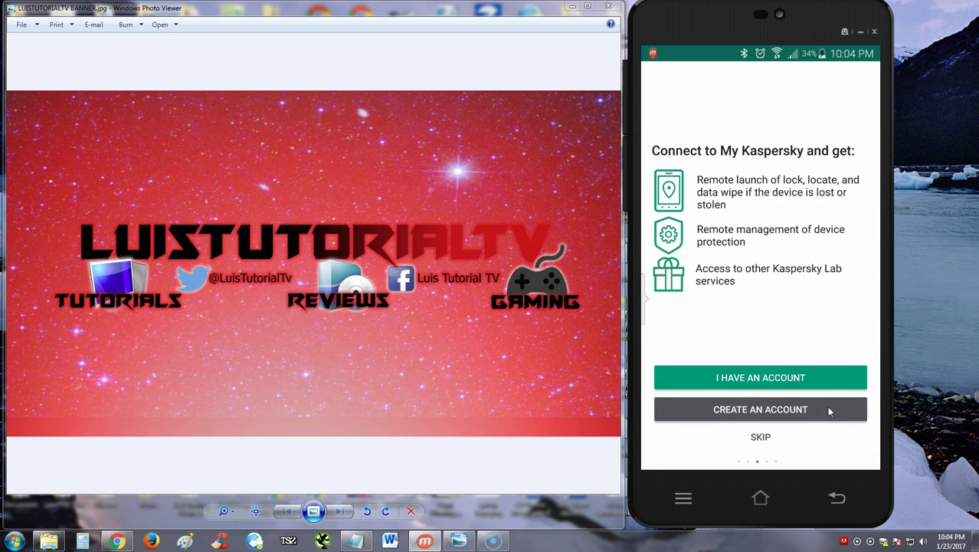
left_click(775, 379)
- Skip connecting a My Kaspersky account and continue with the free version
left_click(763, 434)
left_click(770, 422)
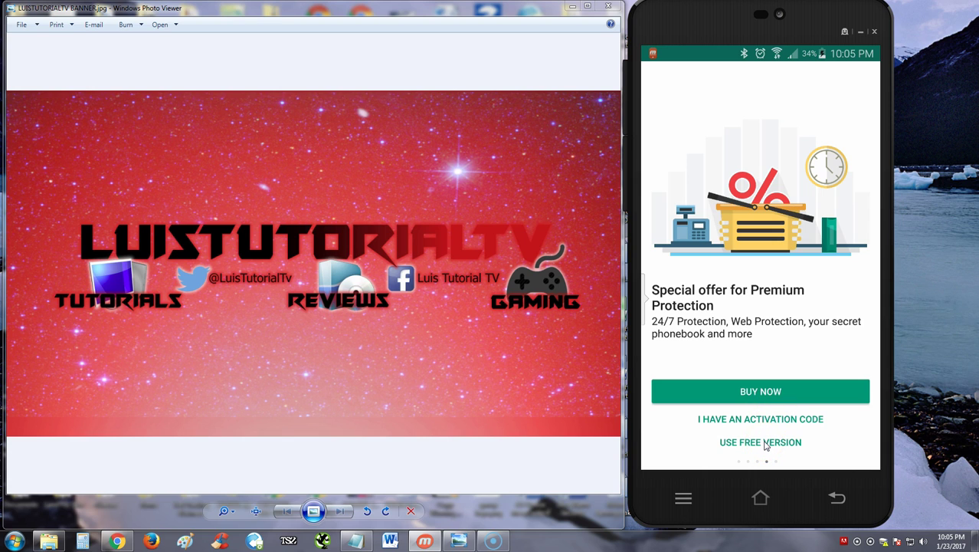
left_click(765, 444)
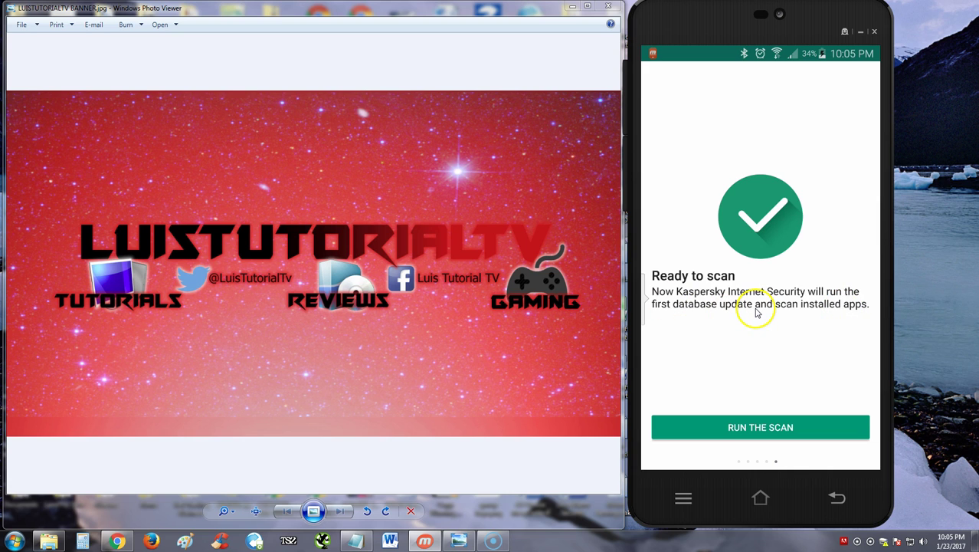
- Run the first database update and installed-apps scan until it reaches 67%
left_click(754, 426)
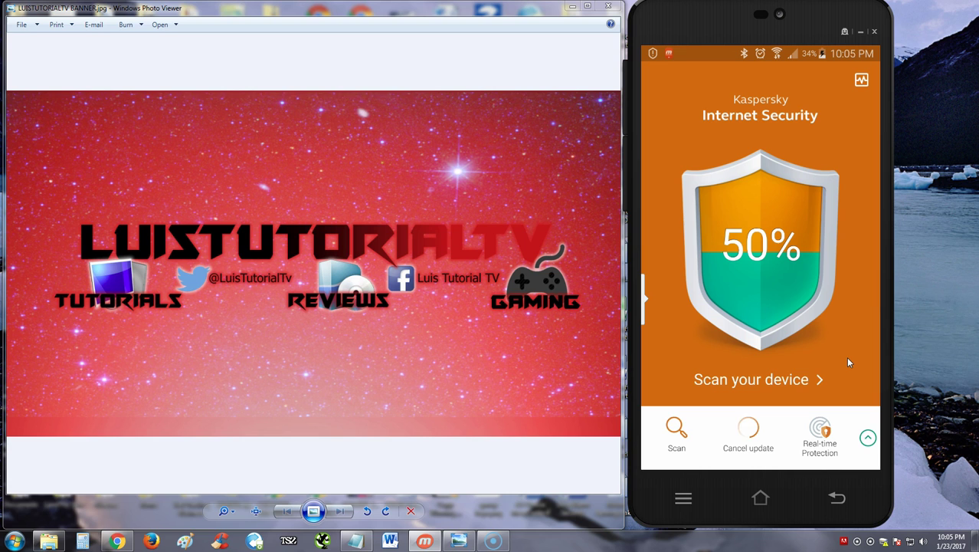
left_click(850, 355)
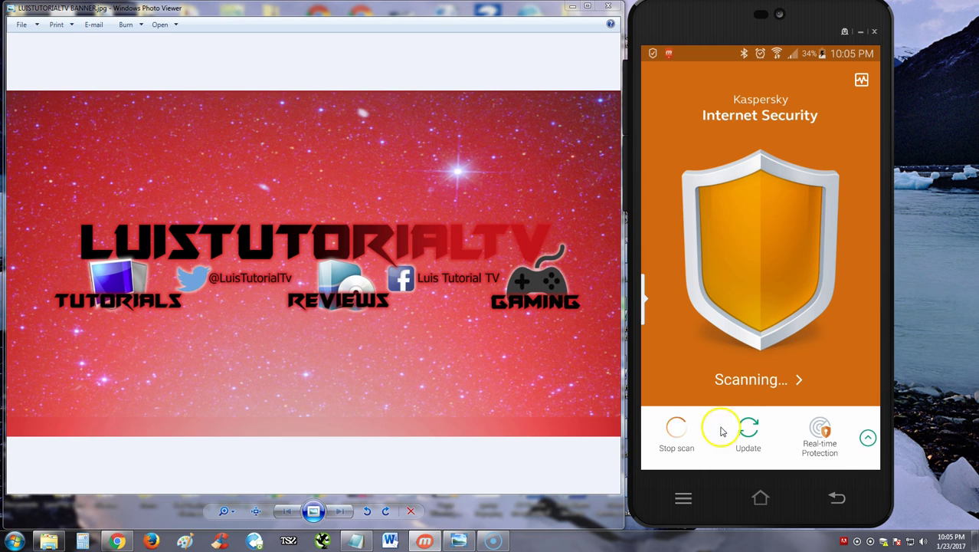
left_click(742, 435)
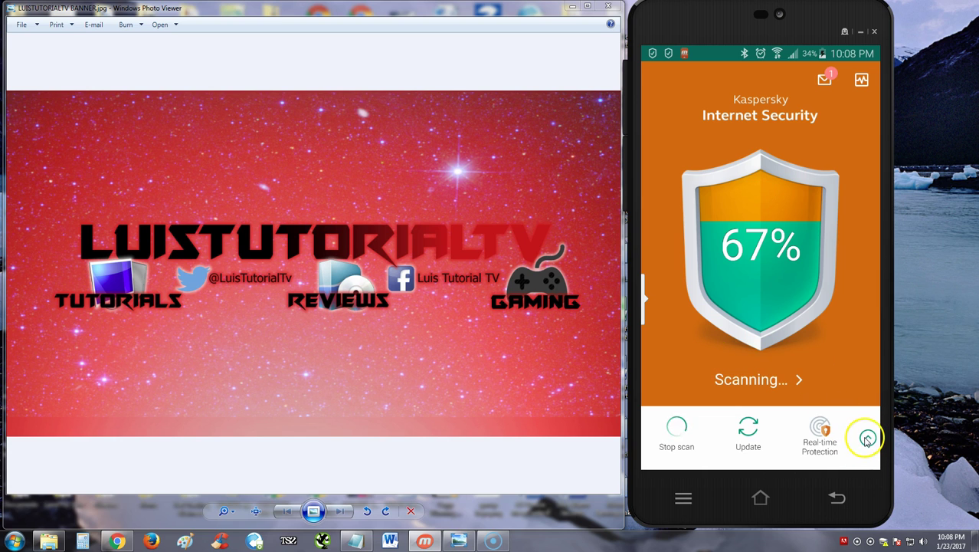
- Expand the feature list, preview the premium Real-time Protection offer, and dismiss the license options
left_click(868, 438)
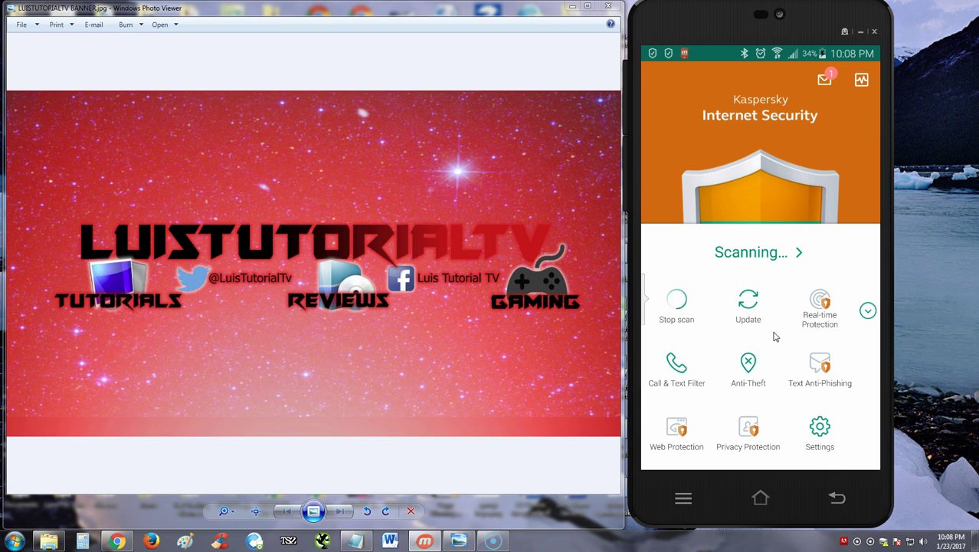
left_click(824, 298)
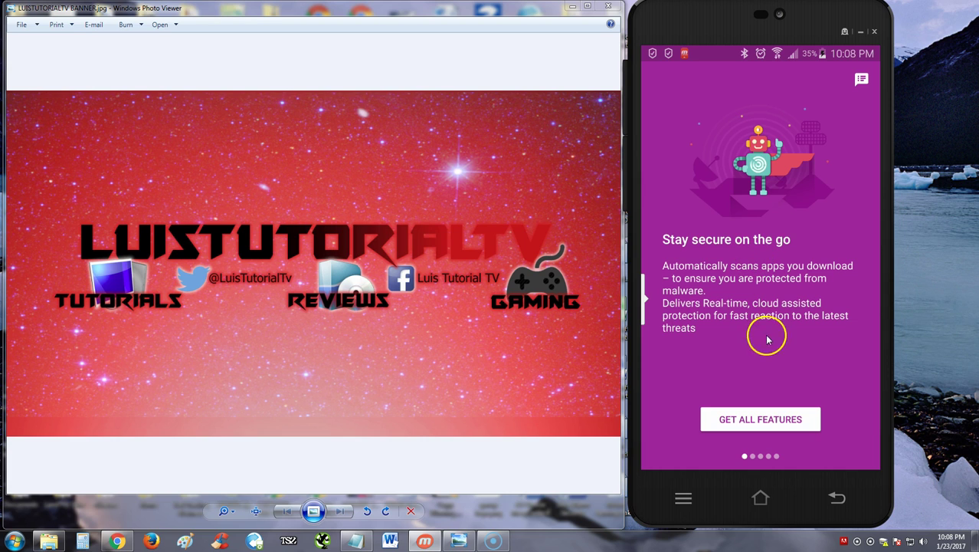
left_click(757, 421)
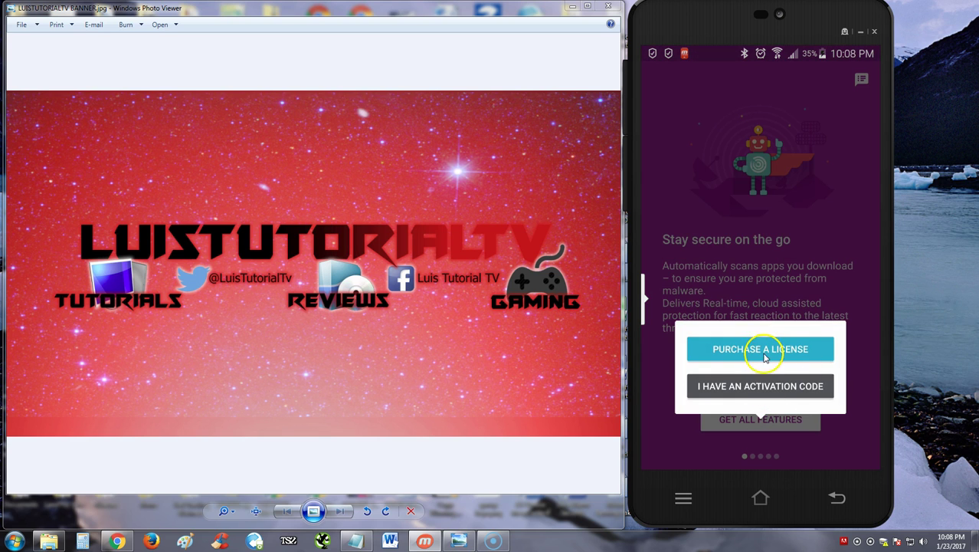
left_click(836, 230)
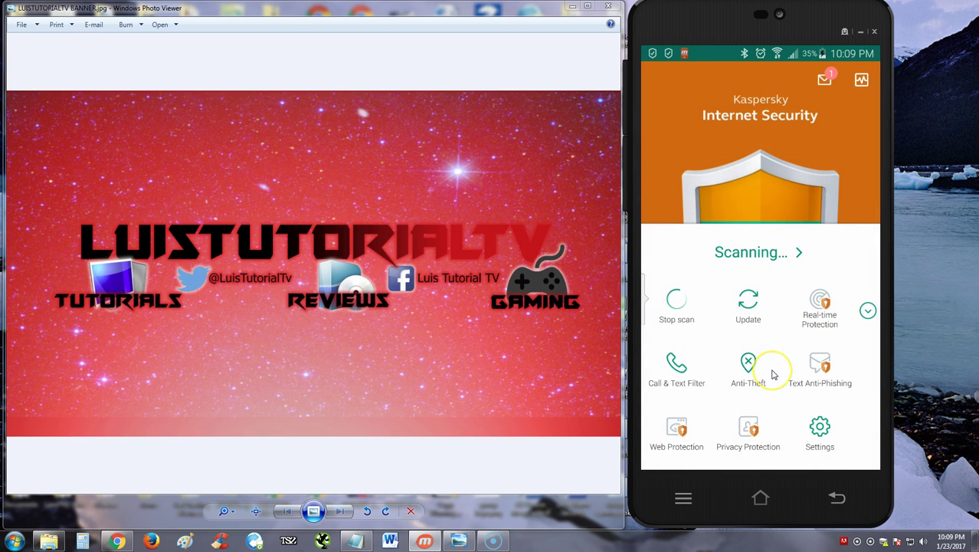
- Open Call & Text Filter, accept the Android limitation notice, and run the feature
left_click(773, 374)
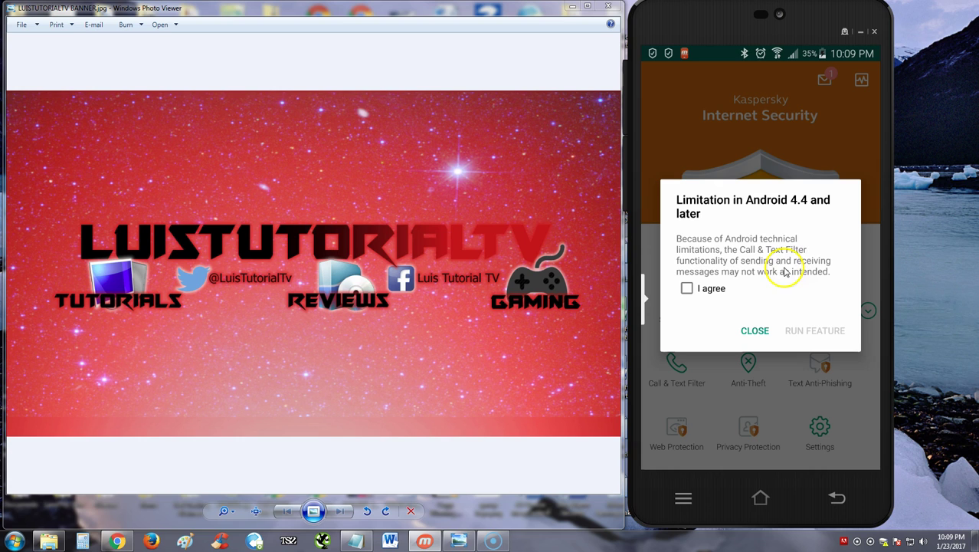
left_click(689, 290)
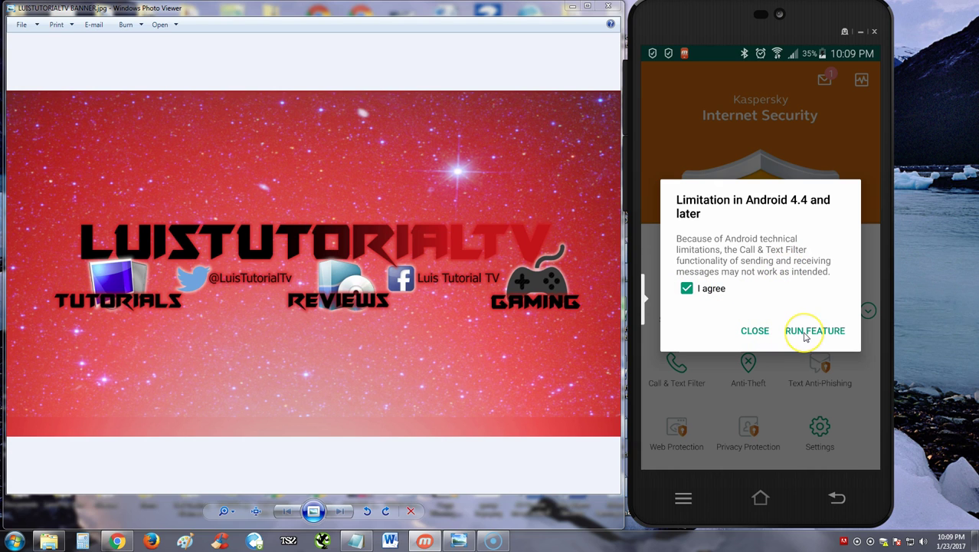
left_click(805, 334)
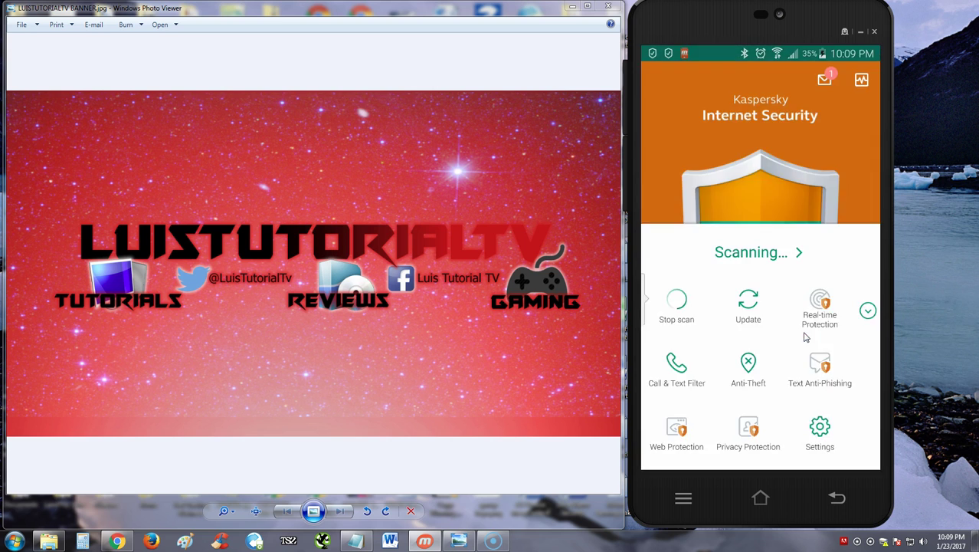
left_click(772, 299)
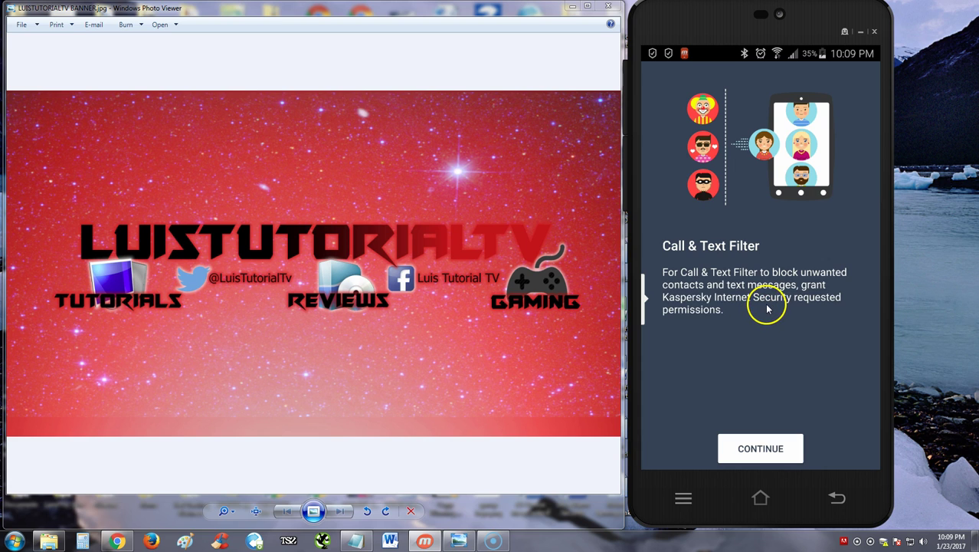
- Grant the filter contacts and SMS permissions and continue into Blocked contacts
left_click(787, 437)
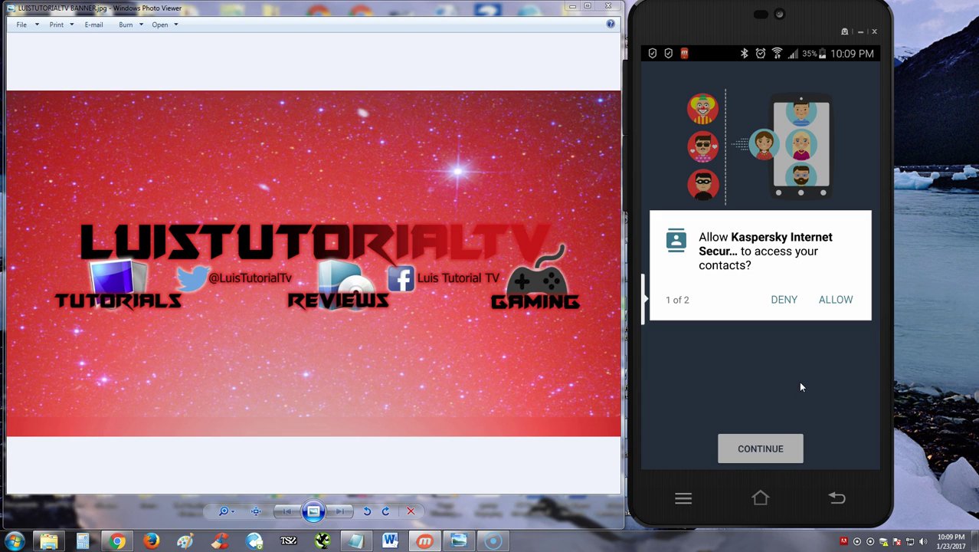
left_click(836, 300)
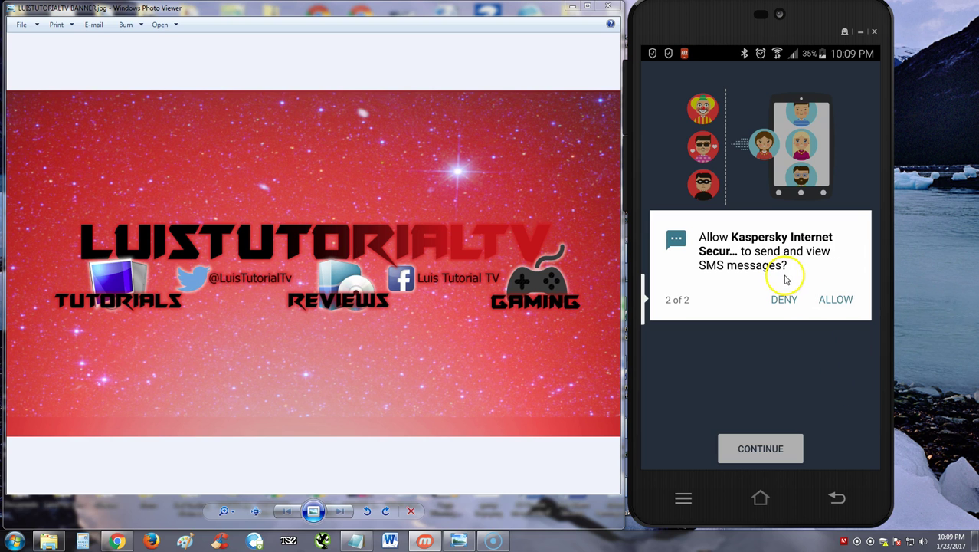
left_click(833, 301)
left_click(802, 450)
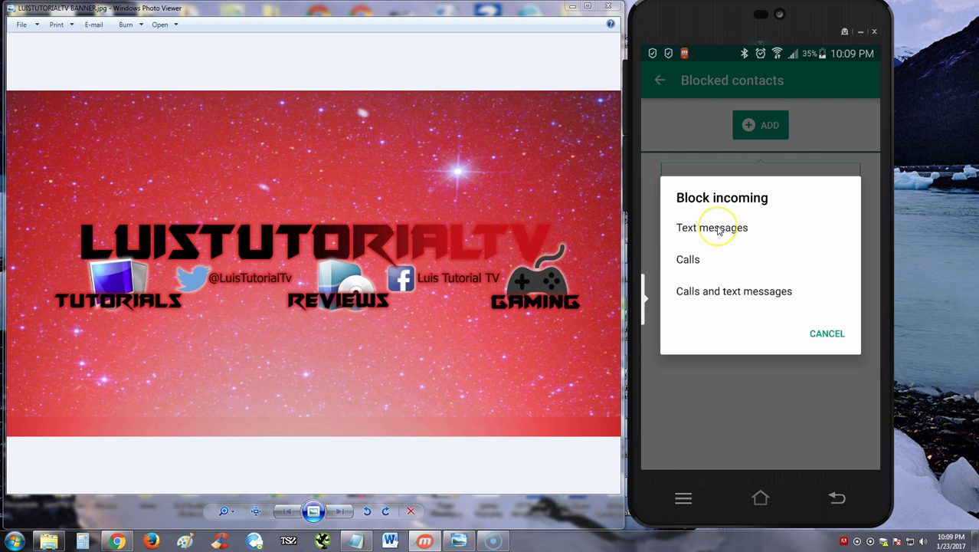
- Twice start blocking calls and texts from a number, cancel both times, then return to the dashboard
left_click(721, 289)
left_click(757, 298)
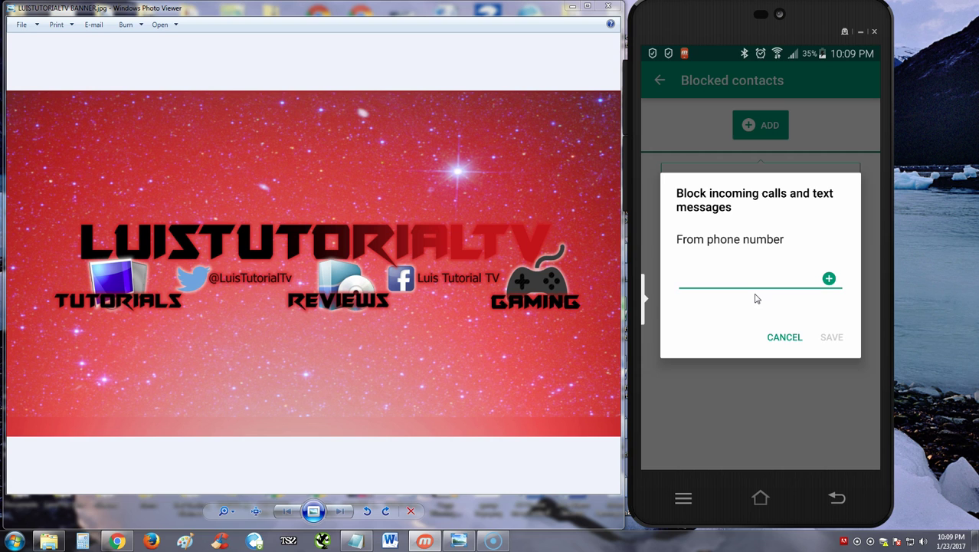
left_click(786, 336)
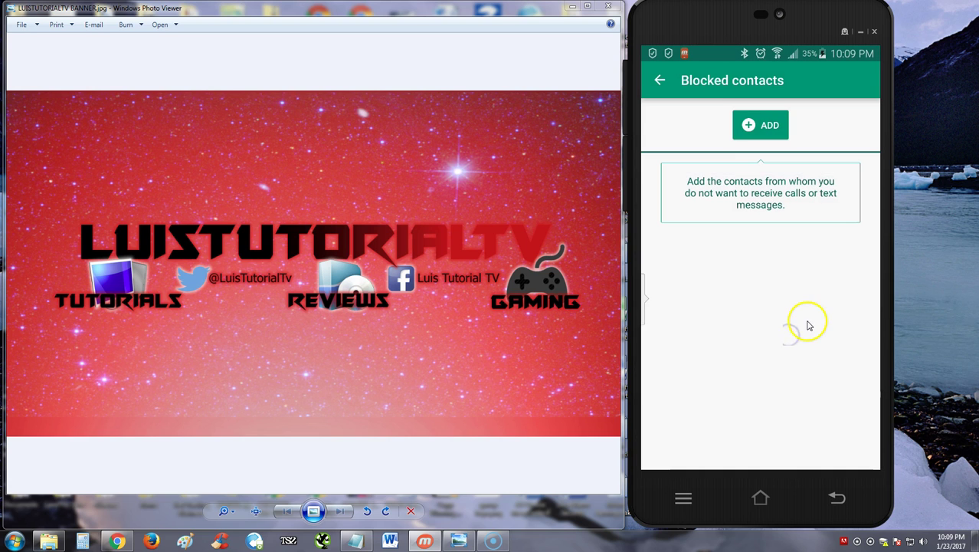
left_click(763, 129)
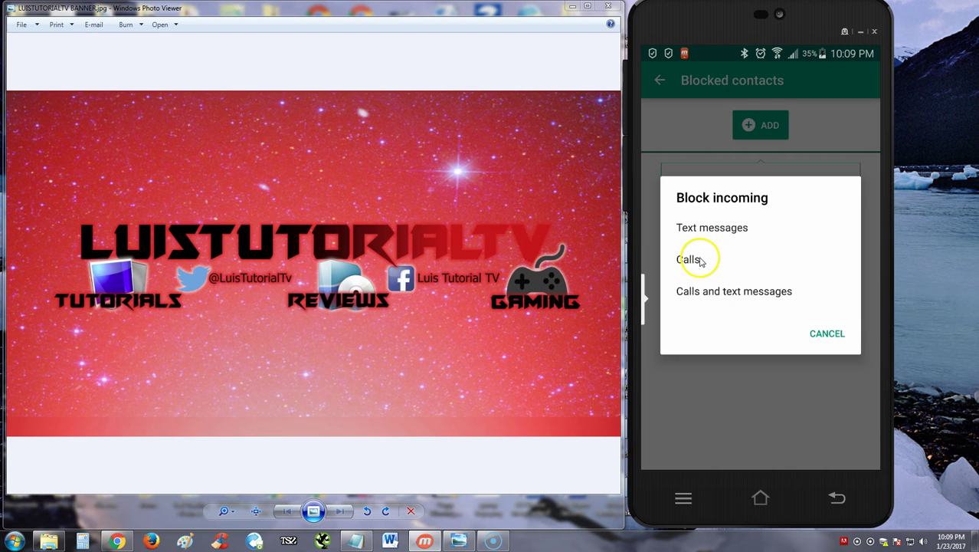
left_click(741, 294)
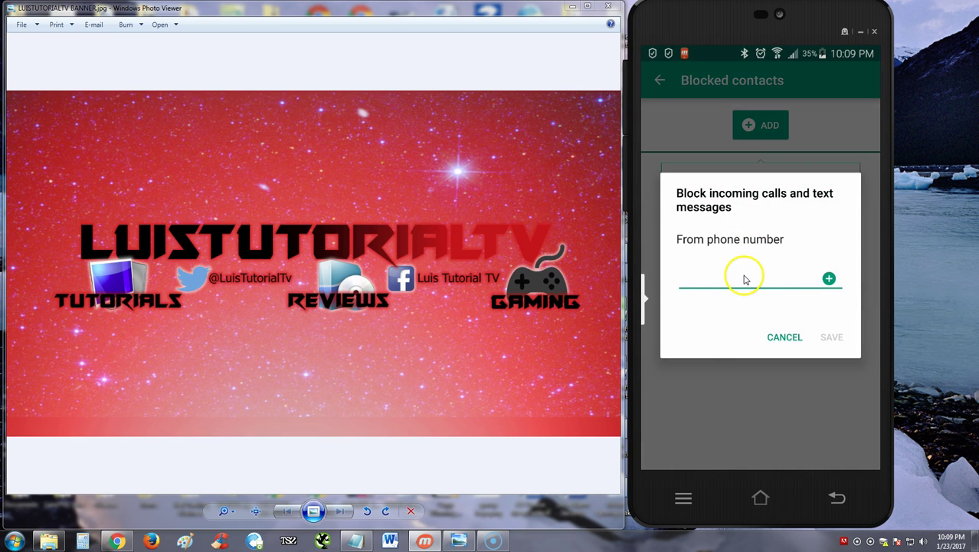
left_click(786, 336)
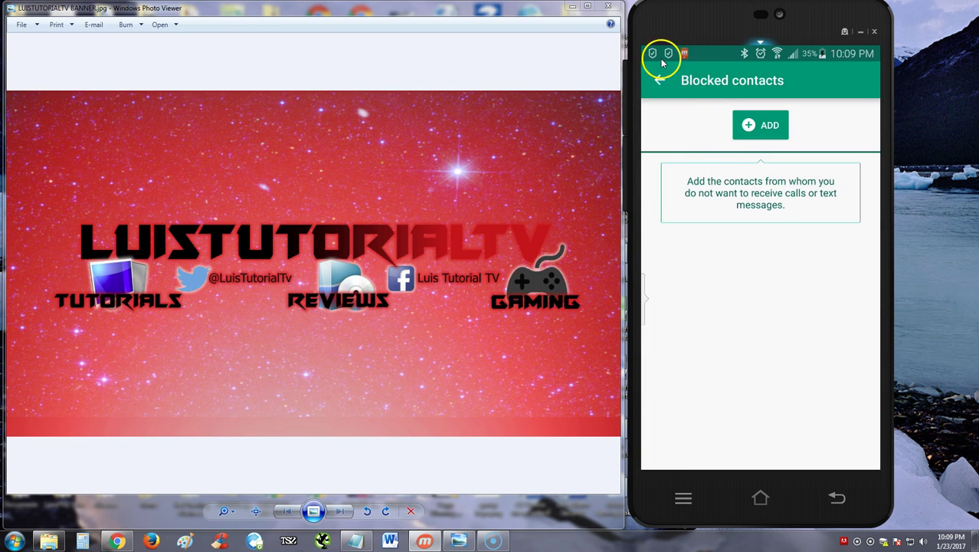
left_click(664, 81)
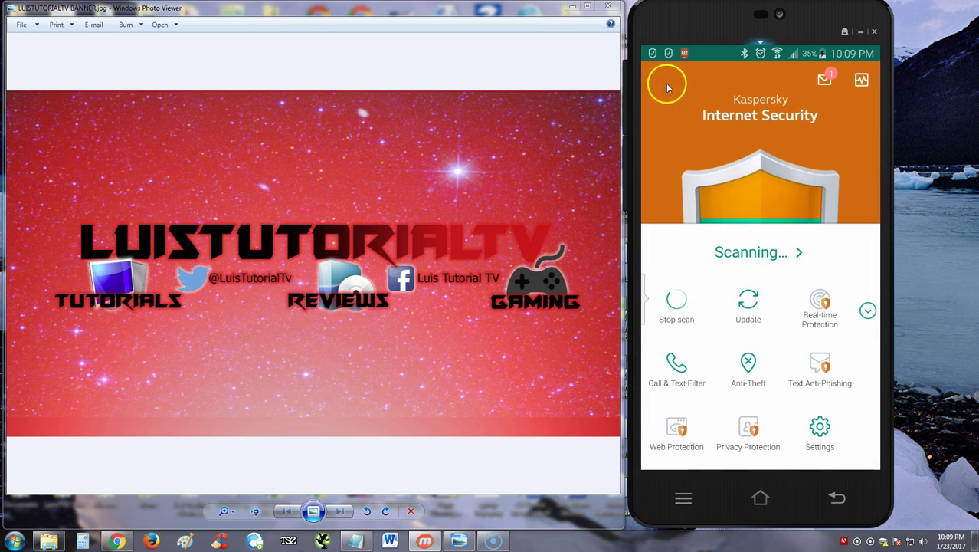
- Give Anti-Theft location, calendar and camera access, then back out at the My Kaspersky prompt
left_click(775, 367)
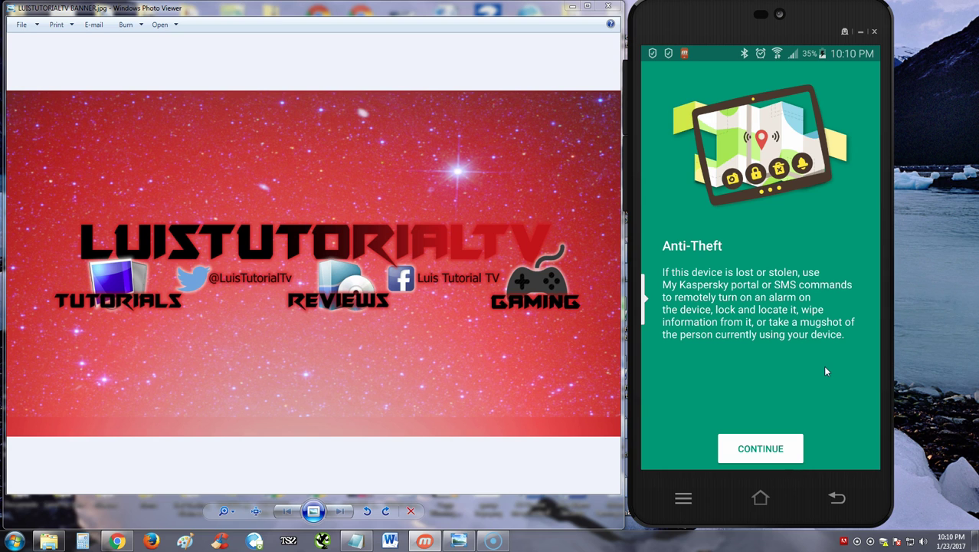
left_click(775, 446)
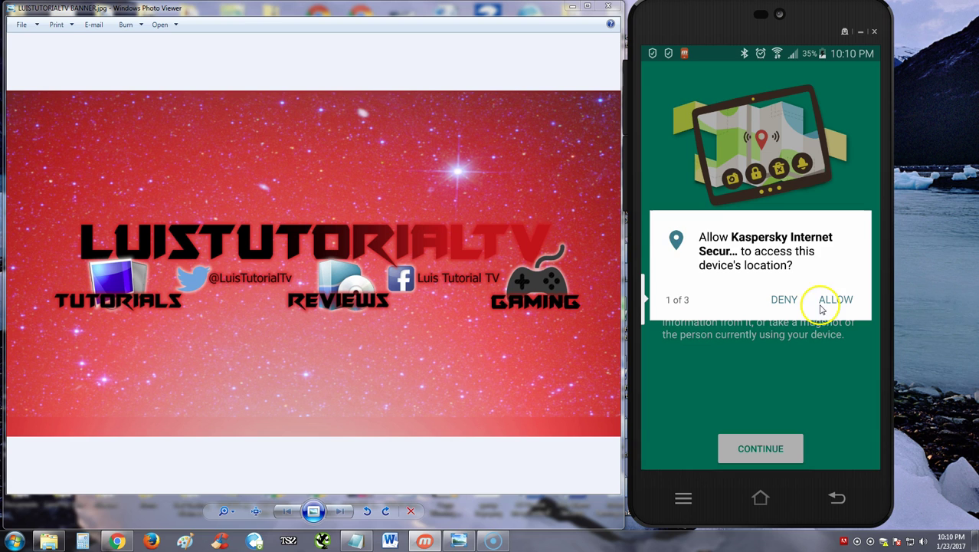
left_click(825, 299)
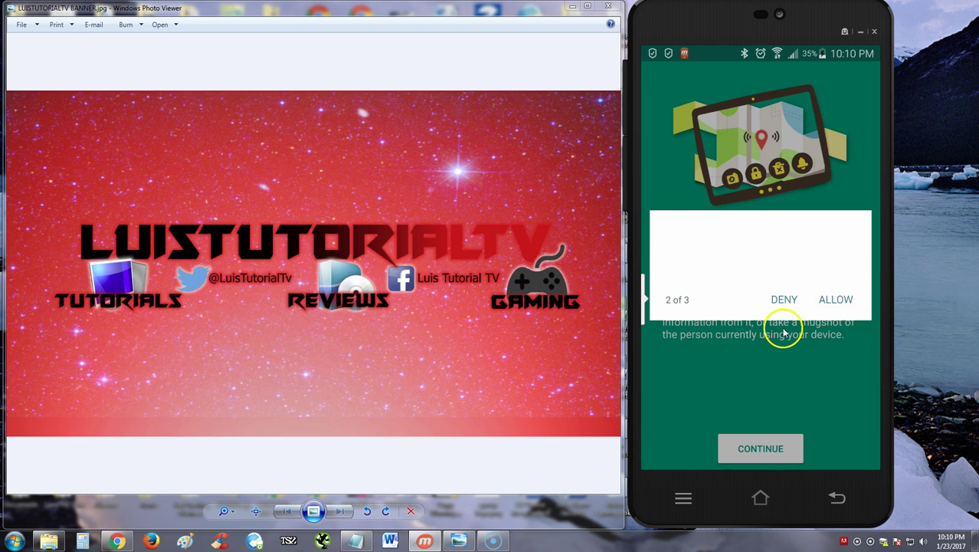
left_click(834, 299)
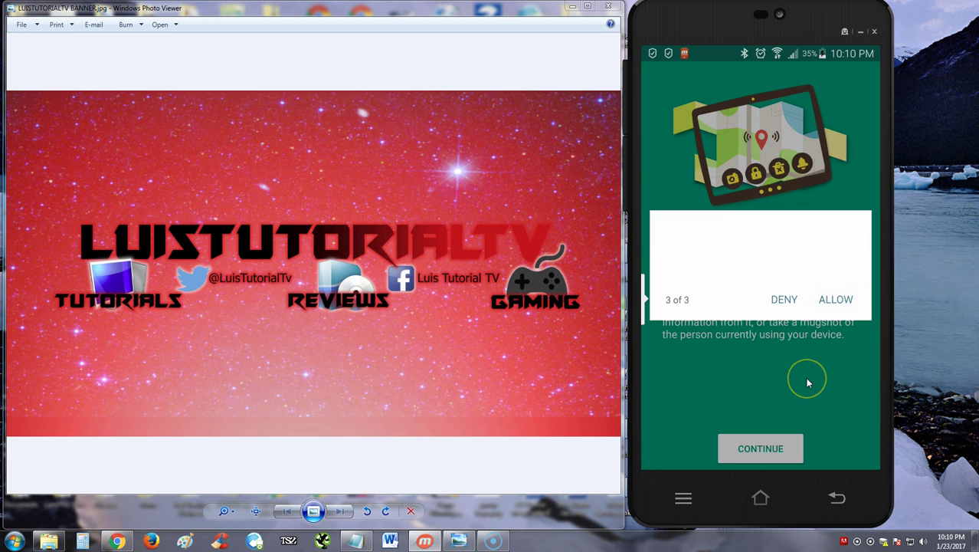
left_click(833, 299)
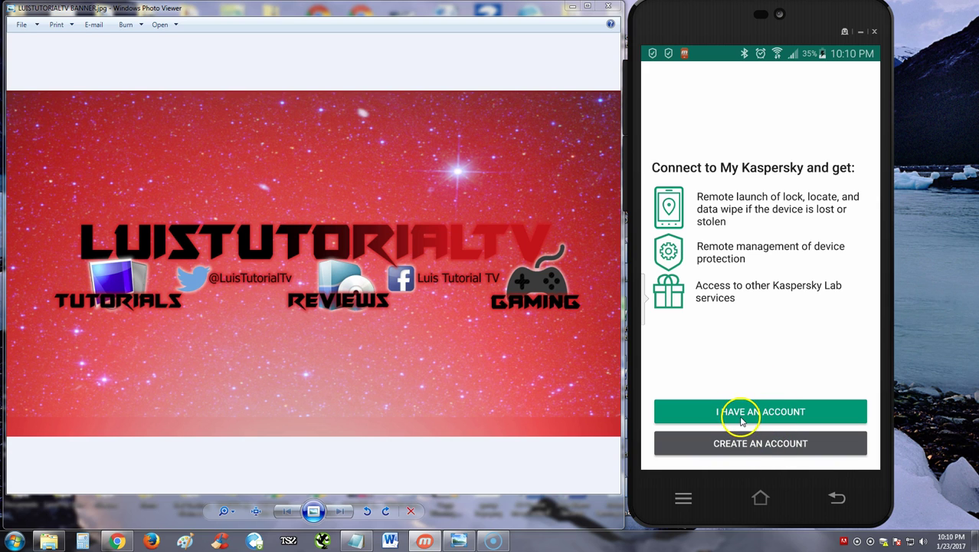
left_click(838, 498)
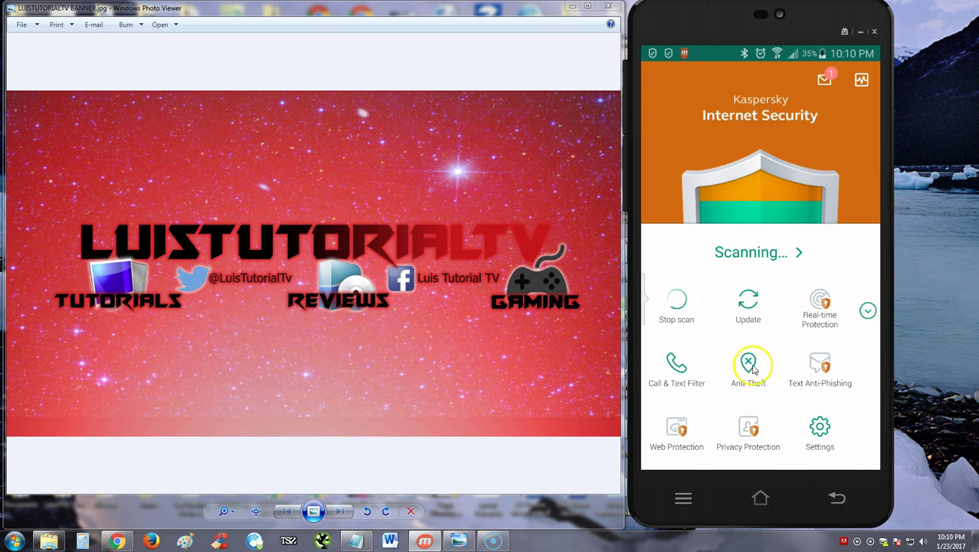
- Preview Text Anti-Phishing and unsafe-website protection, then go to Settings
left_click(809, 376)
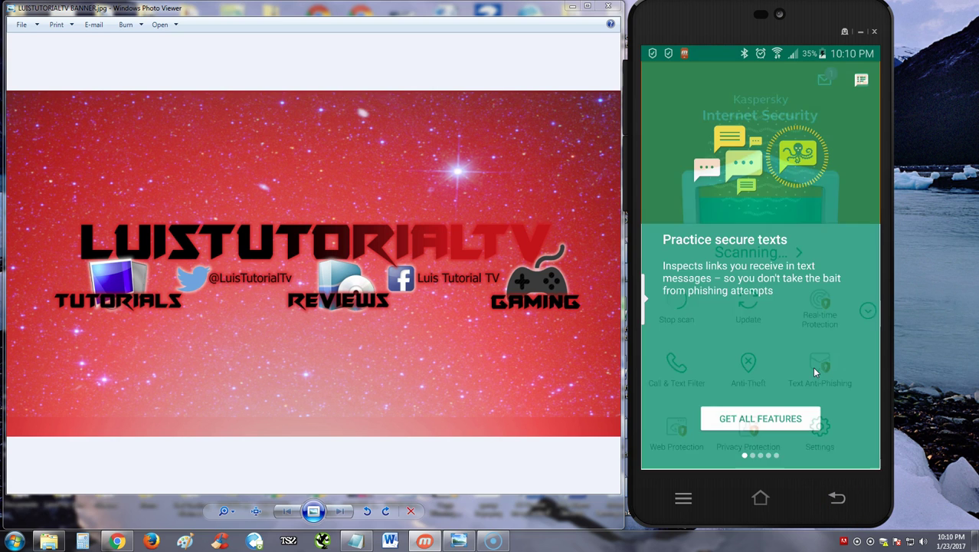
left_click(842, 498)
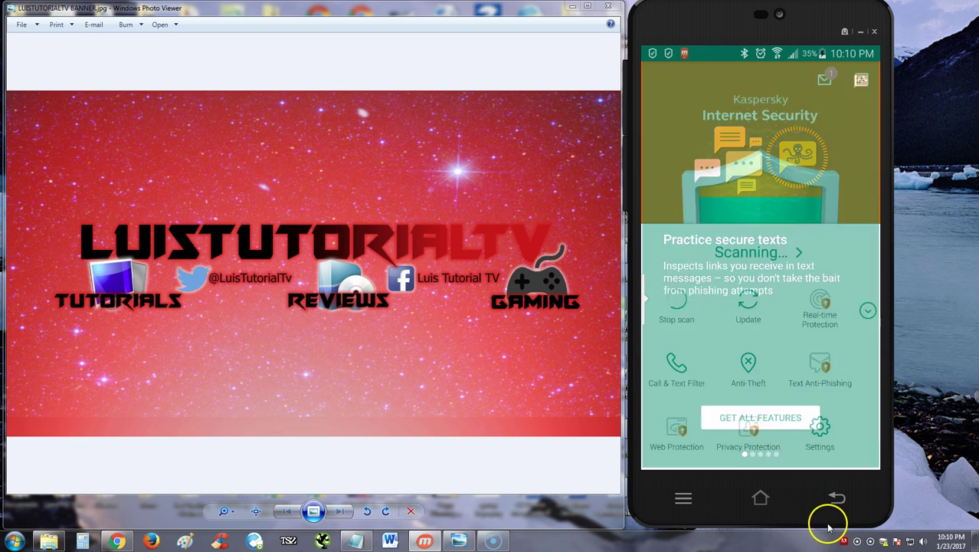
left_click(769, 450)
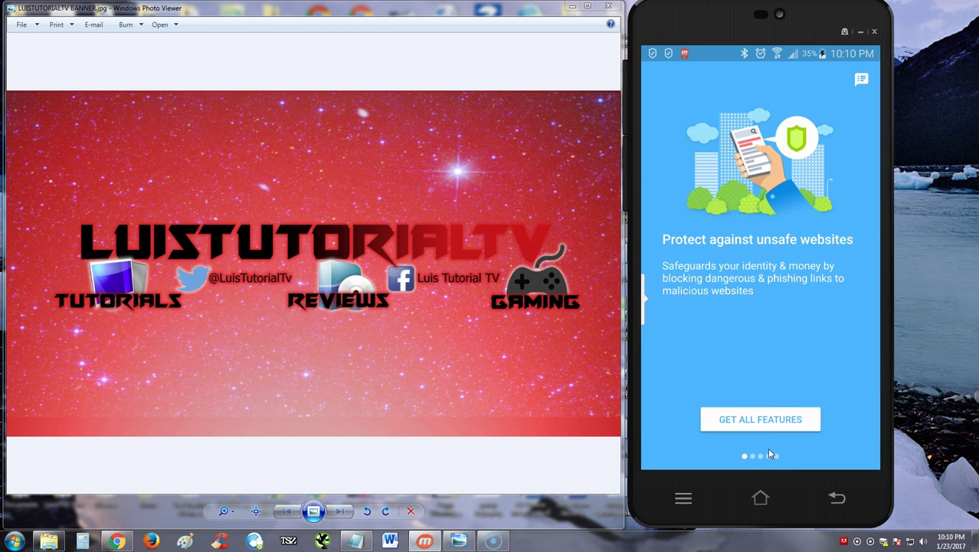
left_click(865, 496)
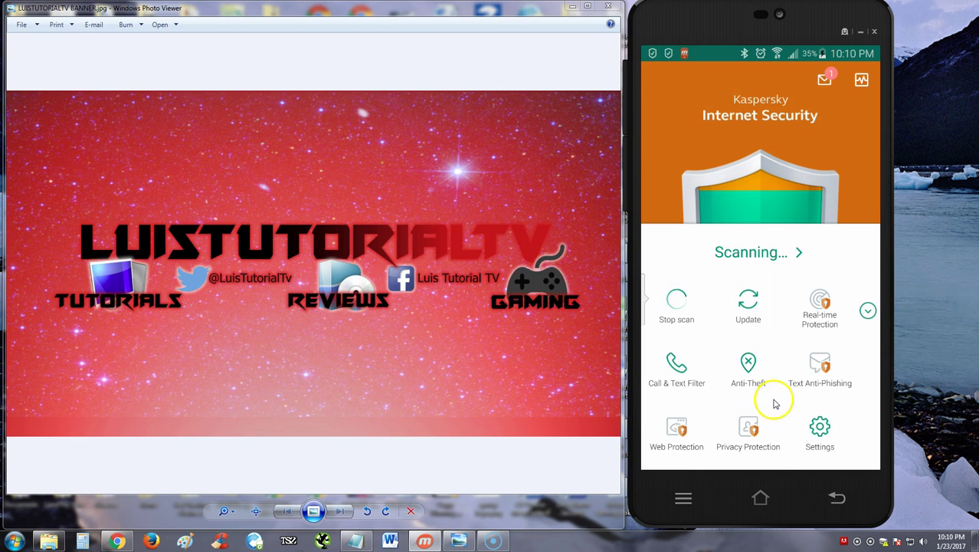
left_click(817, 433)
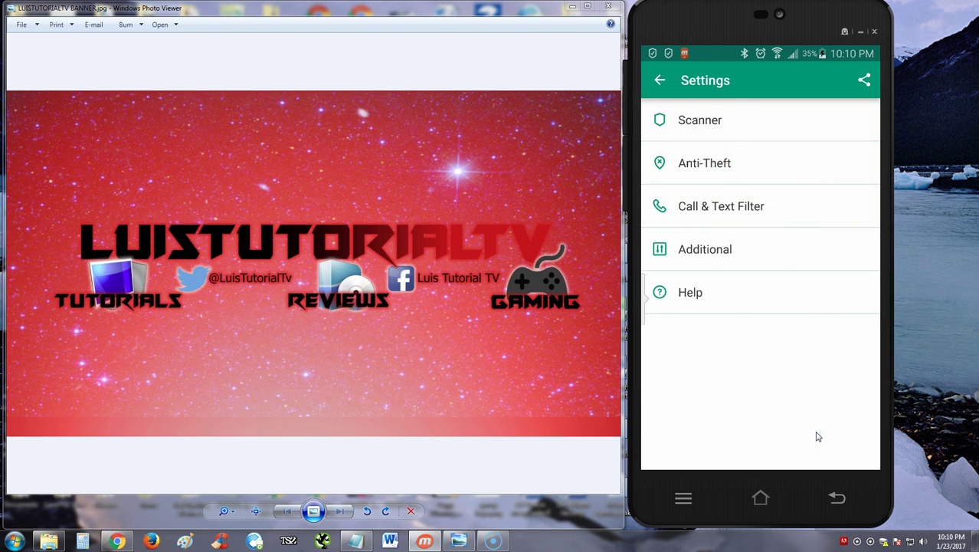
- Check the free licence under Additional settings and see the scan finish: 350 objects, no threats
left_click(711, 123)
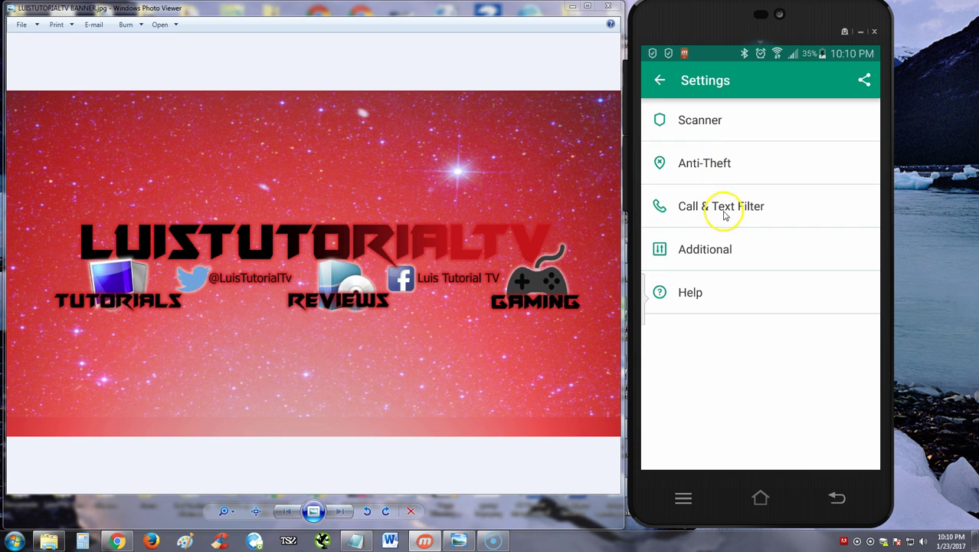
left_click(710, 257)
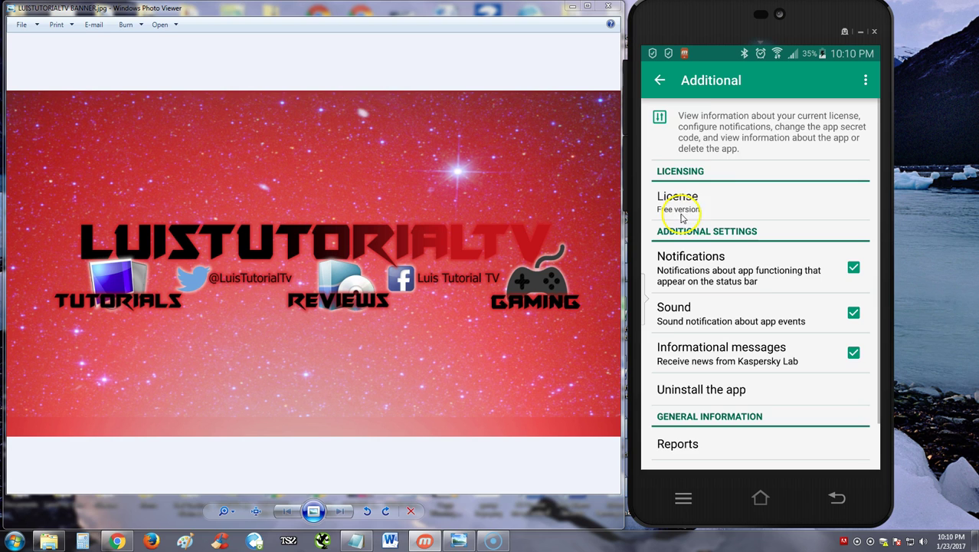
scroll(735, 276, "down", 1)
scroll(767, 215, "down", 1)
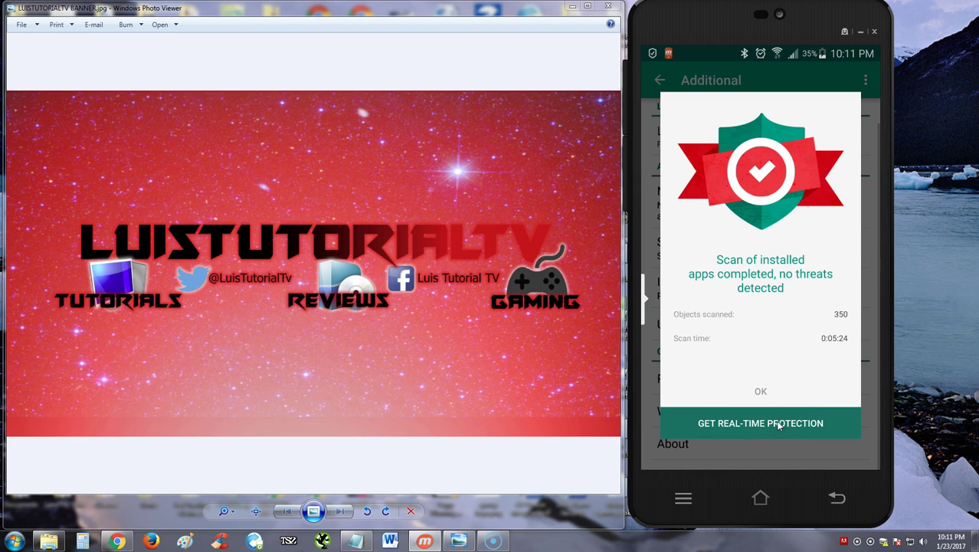
- Close the scan-complete report with OK and choose Rate Later on the rating request
left_click(761, 391)
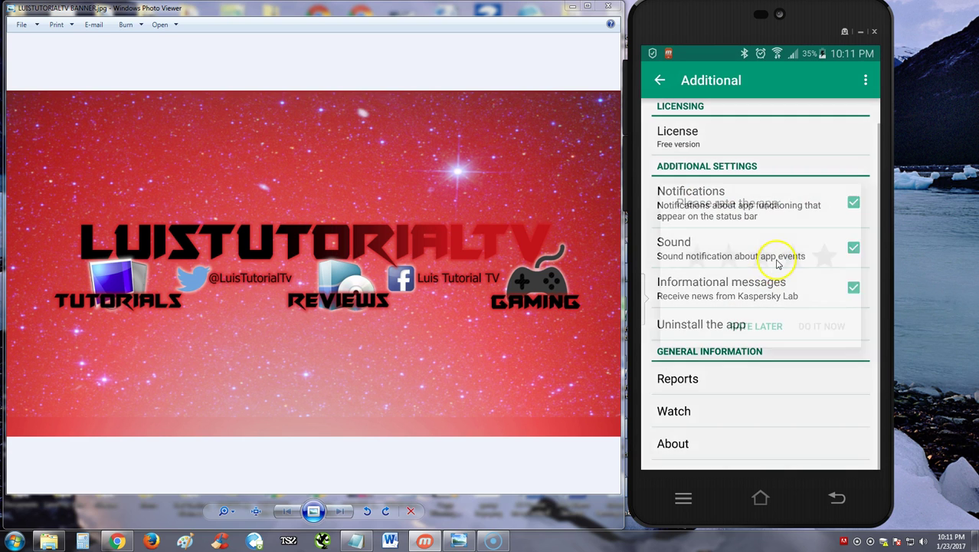
left_click(763, 328)
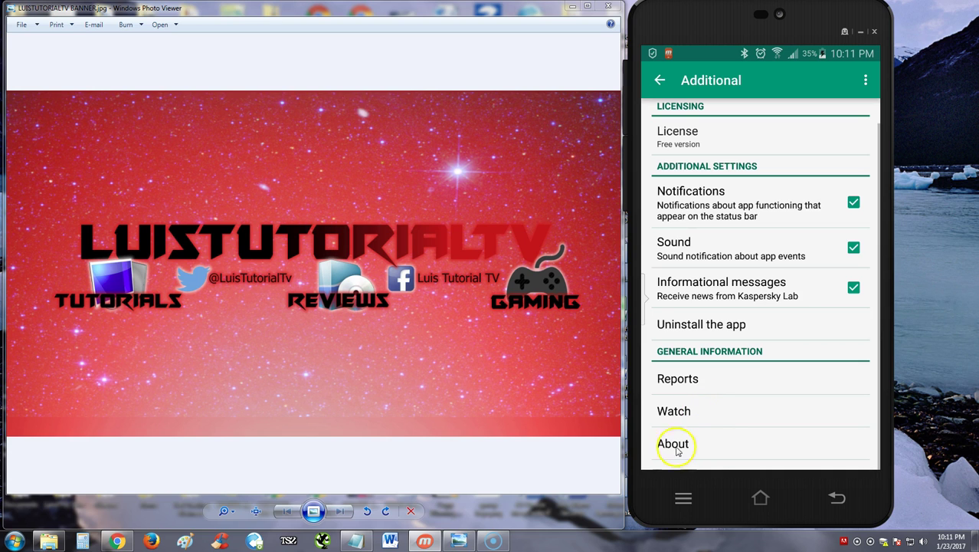
- Back out of Additional settings and Settings to the main dashboard, then update the threat databases
left_click(660, 80)
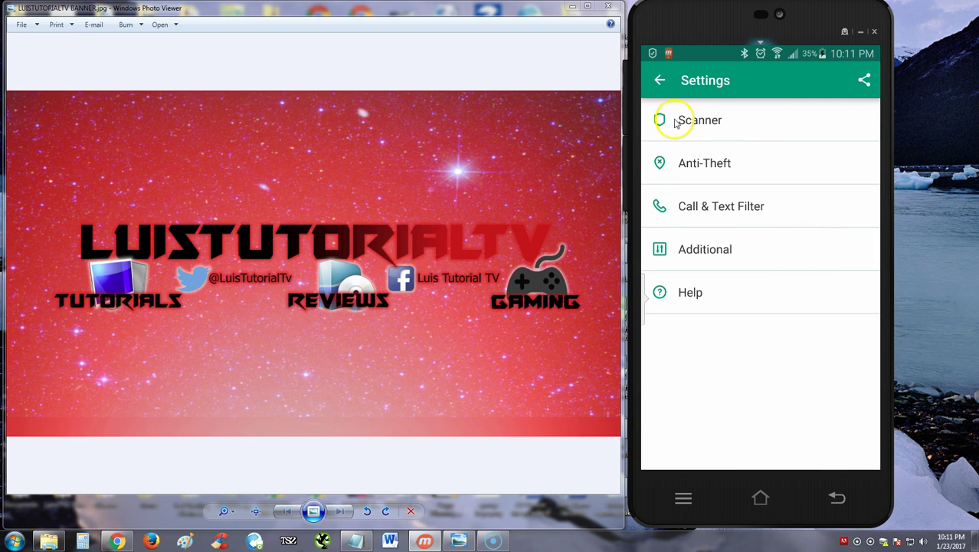
left_click(662, 83)
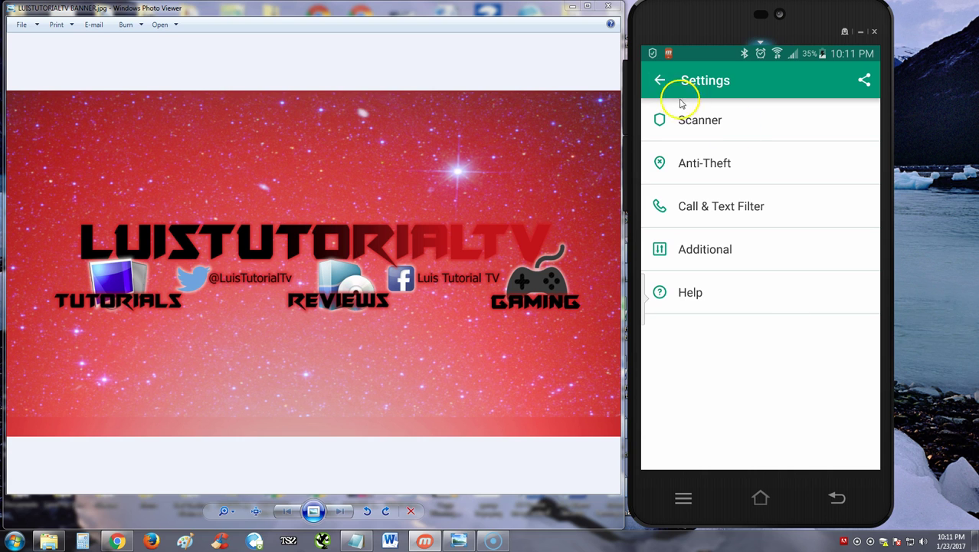
left_click(660, 81)
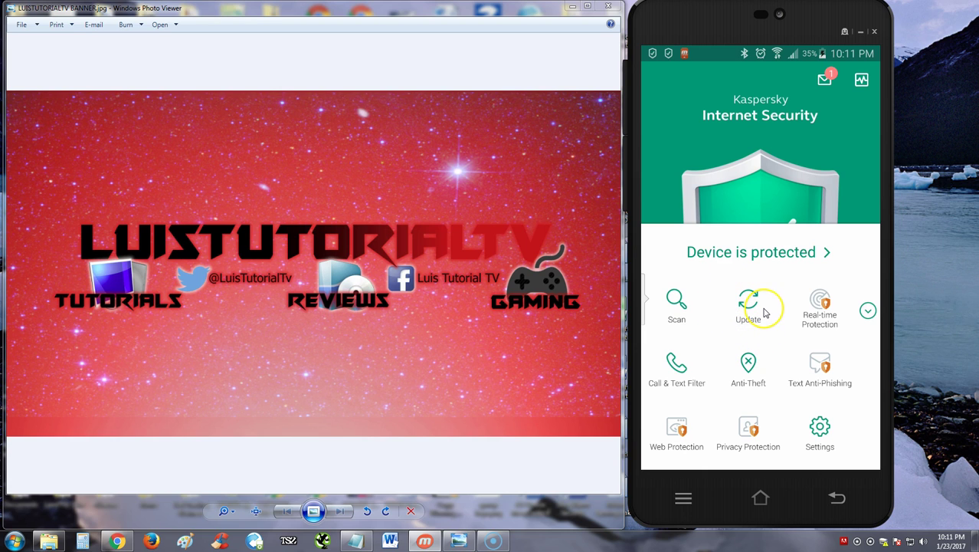
left_click(755, 305)
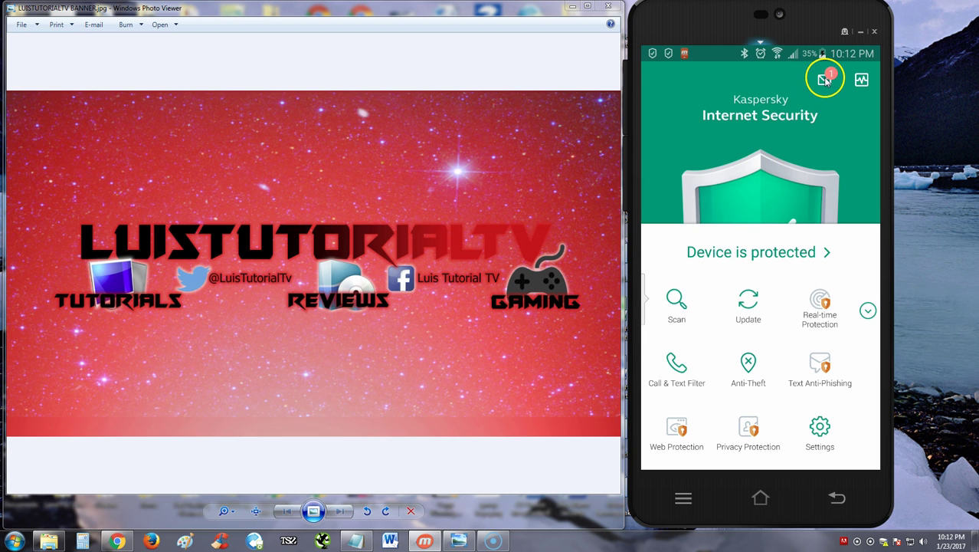
left_click(841, 137)
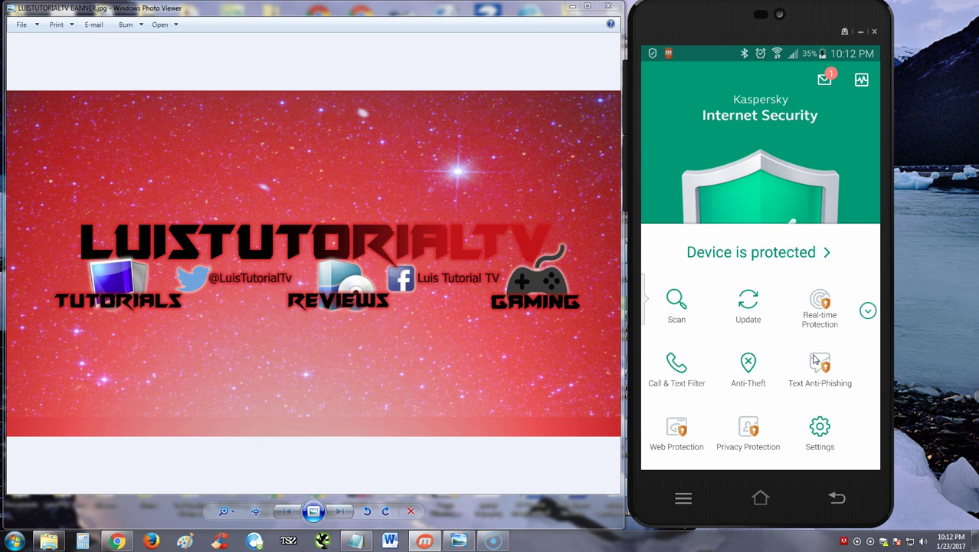
left_click(778, 281)
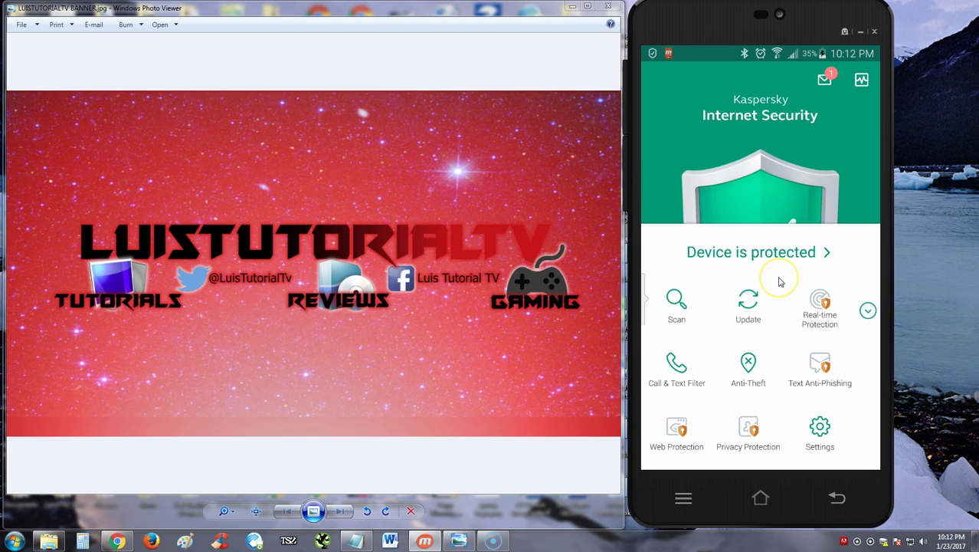